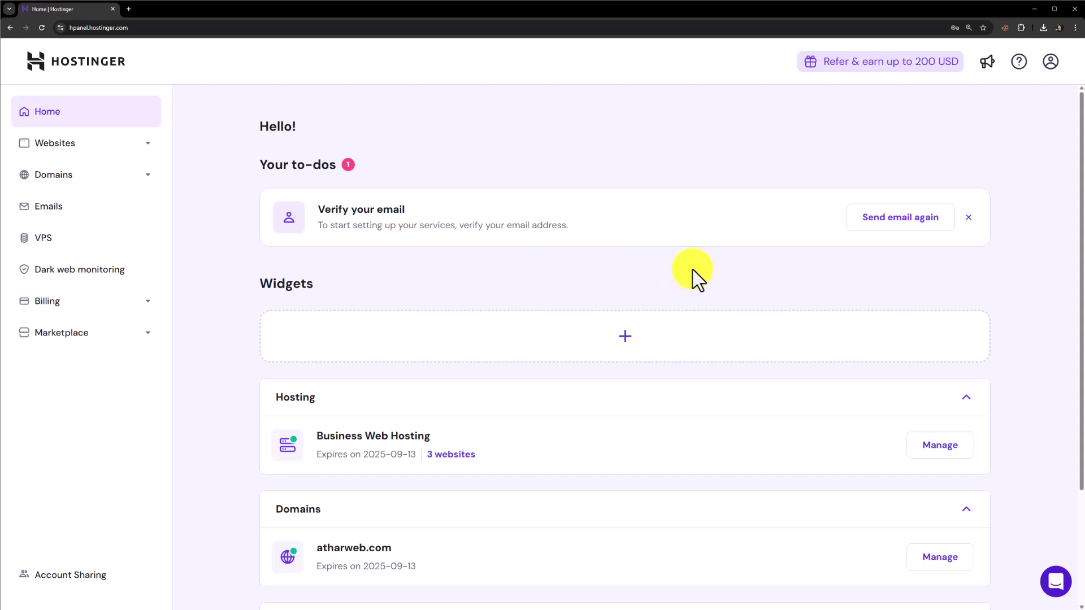
{"action": "scroll", "coordinate": [627, 280], "scroll_direction": "down", "scroll_amount": 1}
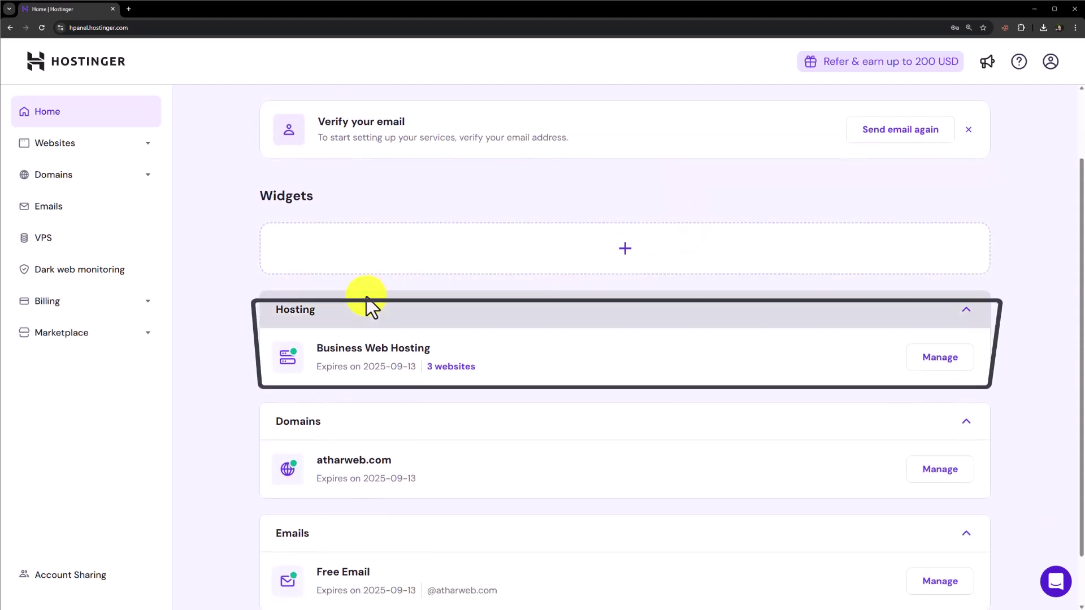
Manage Business Web Hosting, switch to newsite.atharweb.com and go to Files > Backups.
{"action": "left_click", "coordinate": [941, 356]}
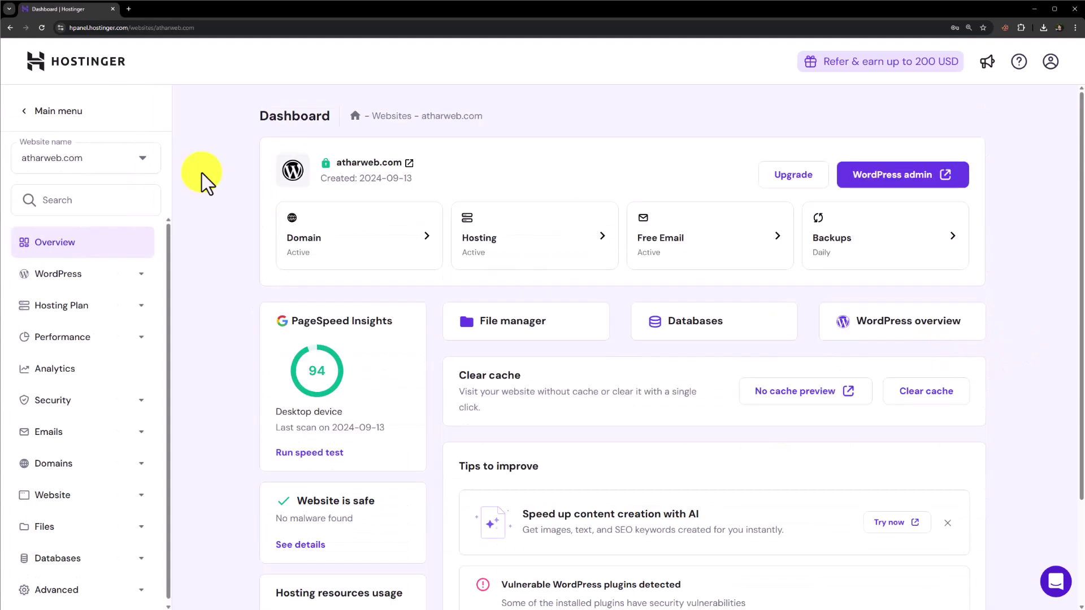
{"action": "left_click", "coordinate": [122, 161]}
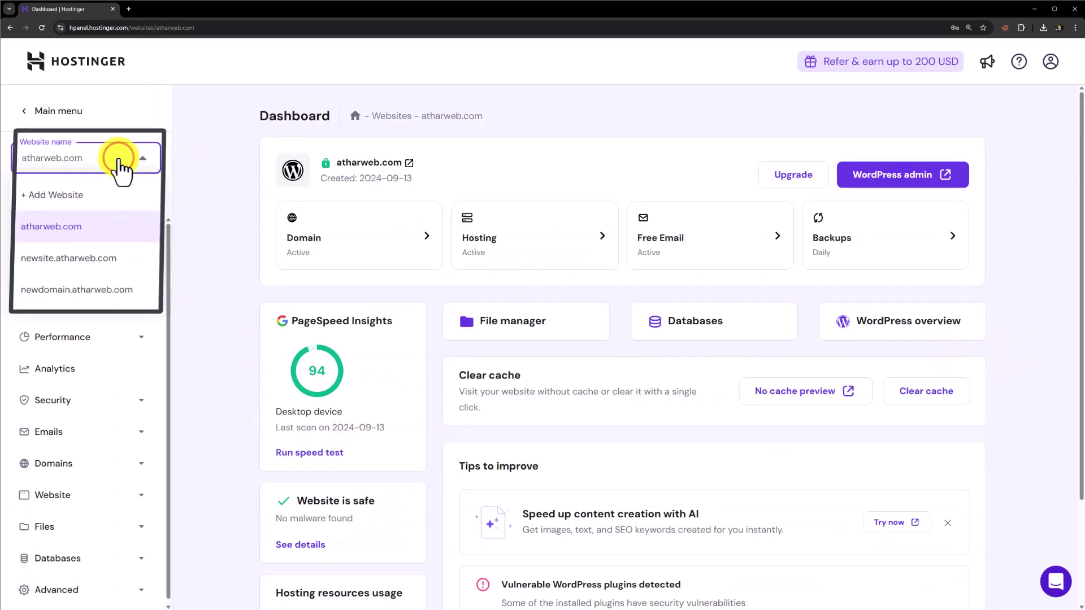
{"action": "left_click", "coordinate": [67, 258]}
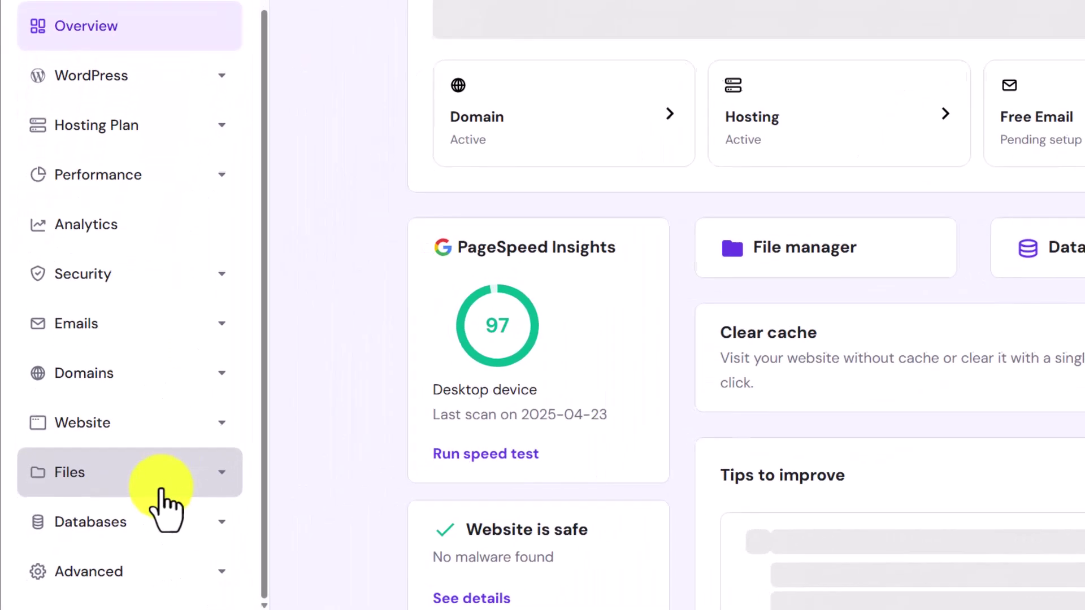
{"action": "left_click", "coordinate": [116, 524]}
{"action": "left_click", "coordinate": [83, 549]}
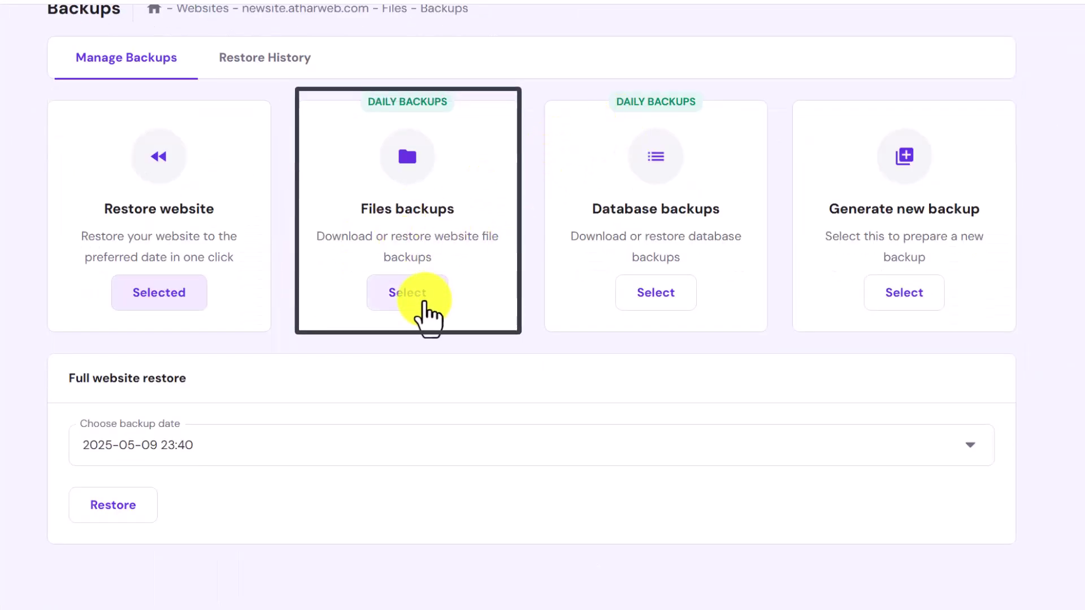
{"action": "left_click", "coordinate": [414, 294]}
{"action": "left_click", "coordinate": [247, 445]}
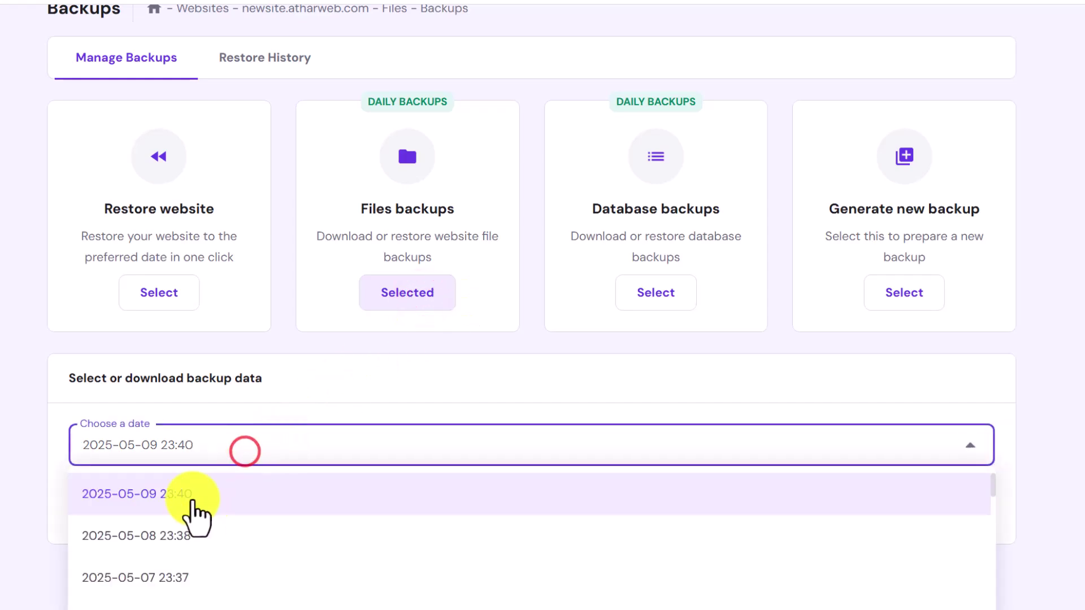
{"action": "left_click", "coordinate": [195, 494]}
{"action": "left_click", "coordinate": [152, 504]}
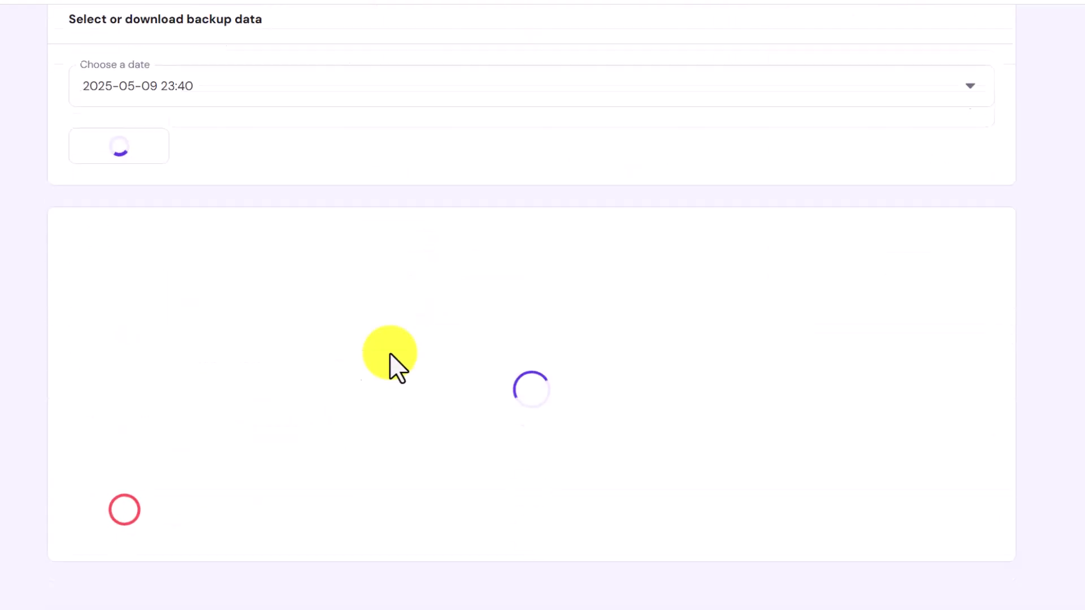
{"action": "left_click", "coordinate": [75, 331]}
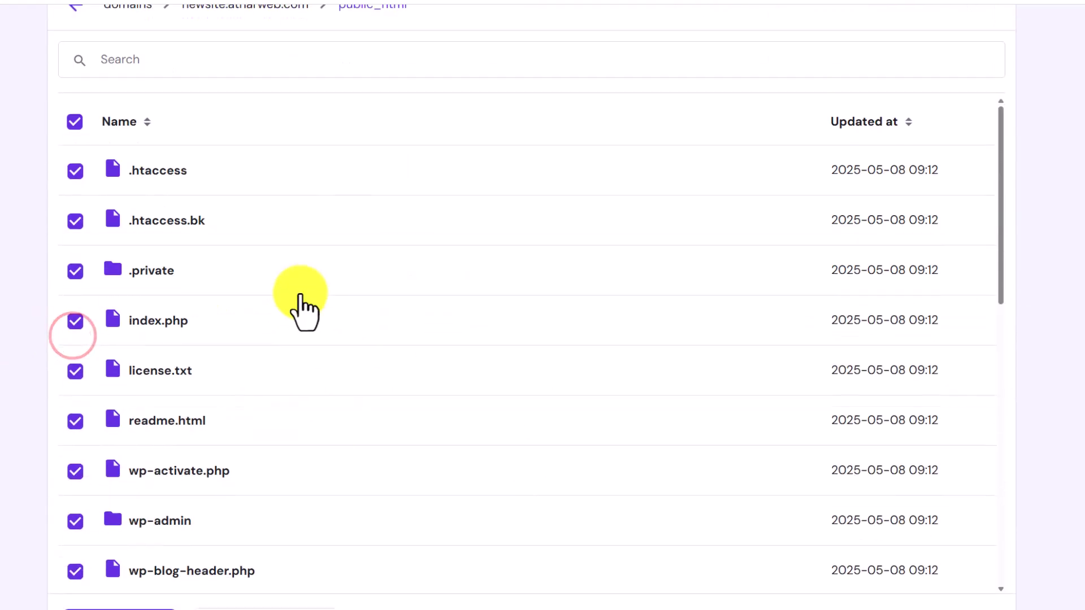
{"action": "scroll", "coordinate": [303, 291], "scroll_direction": "down", "scroll_amount": 5}
{"action": "left_click", "coordinate": [121, 513]}
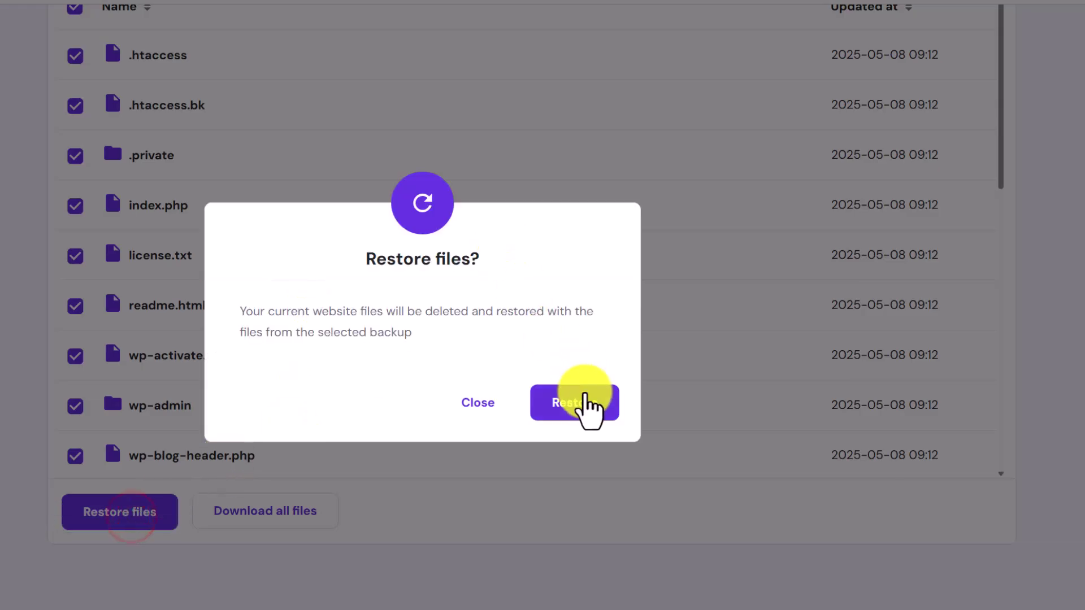
{"action": "left_click", "coordinate": [574, 403]}
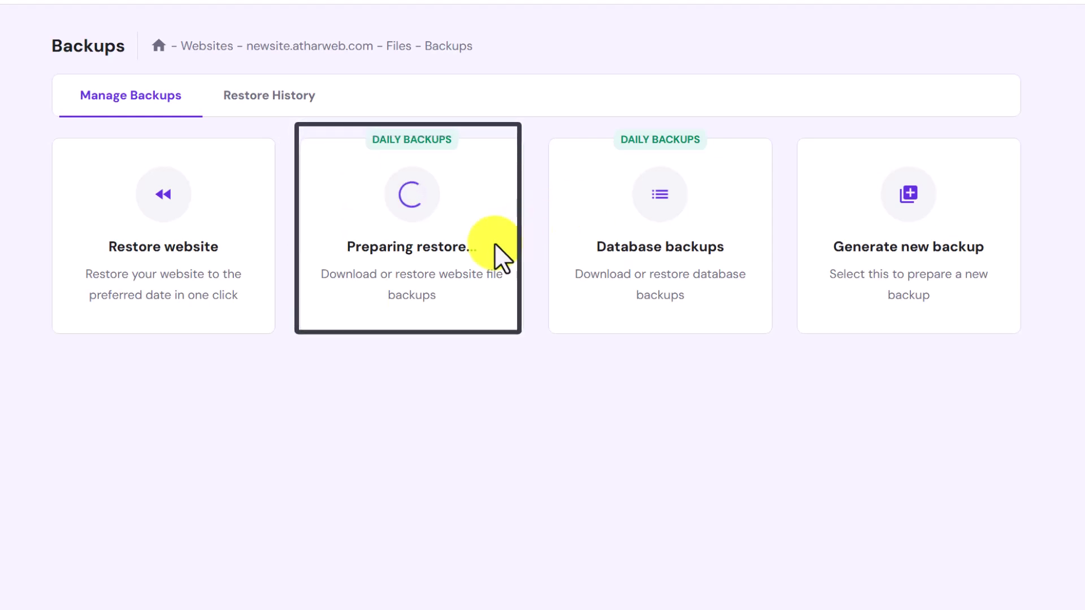
Highlight the restore-in-progress status text to draw attention to it.
{"action": "left_click_drag", "start_coordinate": [359, 274], "coordinate": [449, 274]}
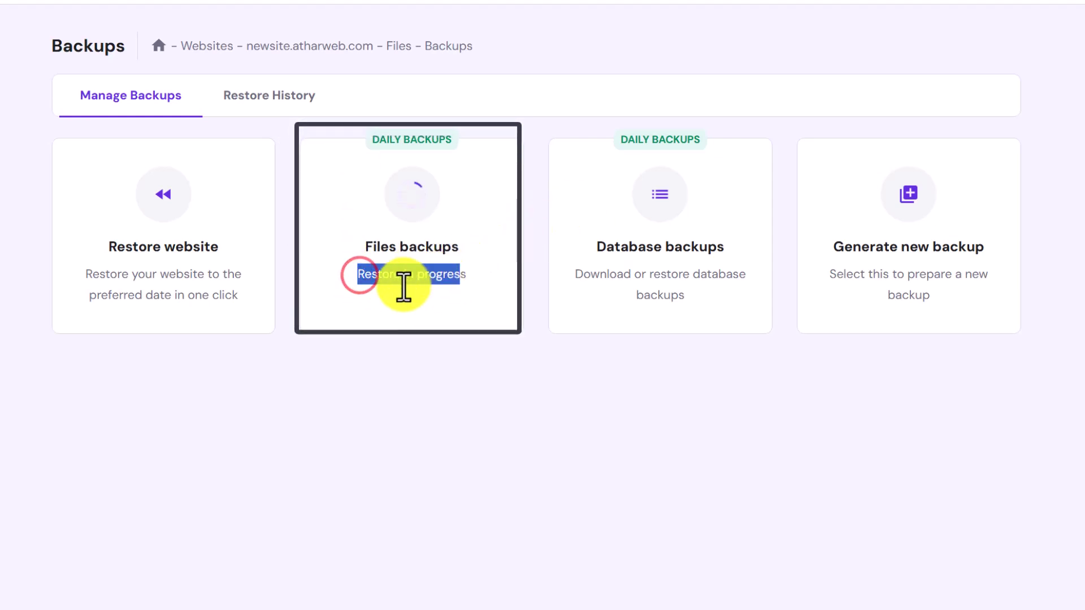
{"action": "left_click", "coordinate": [362, 279]}
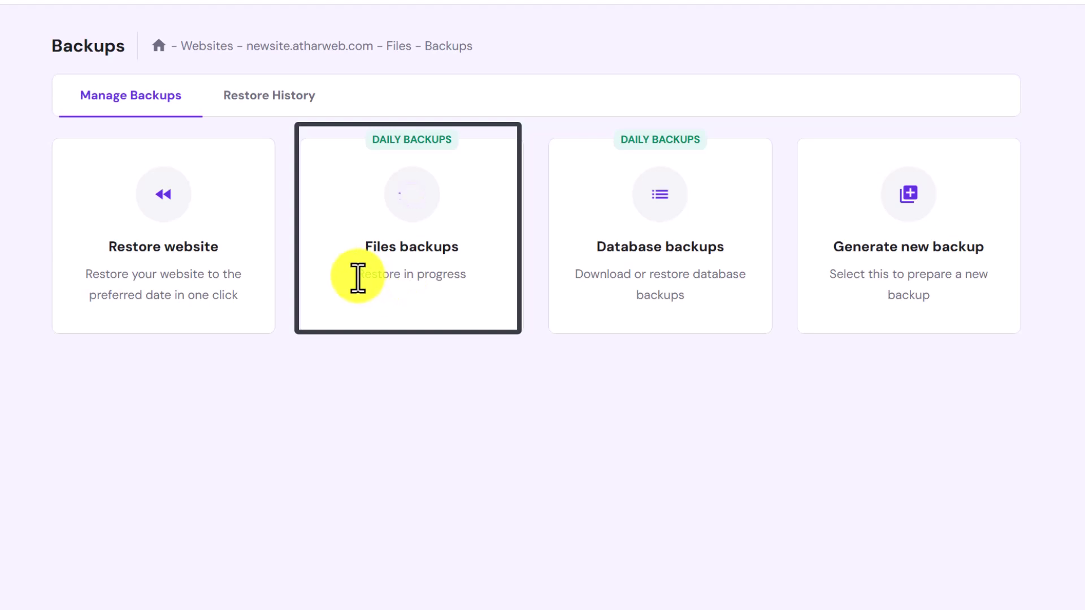
{"action": "left_click_drag", "start_coordinate": [358, 277], "coordinate": [559, 279]}
{"action": "left_click", "coordinate": [449, 280]}
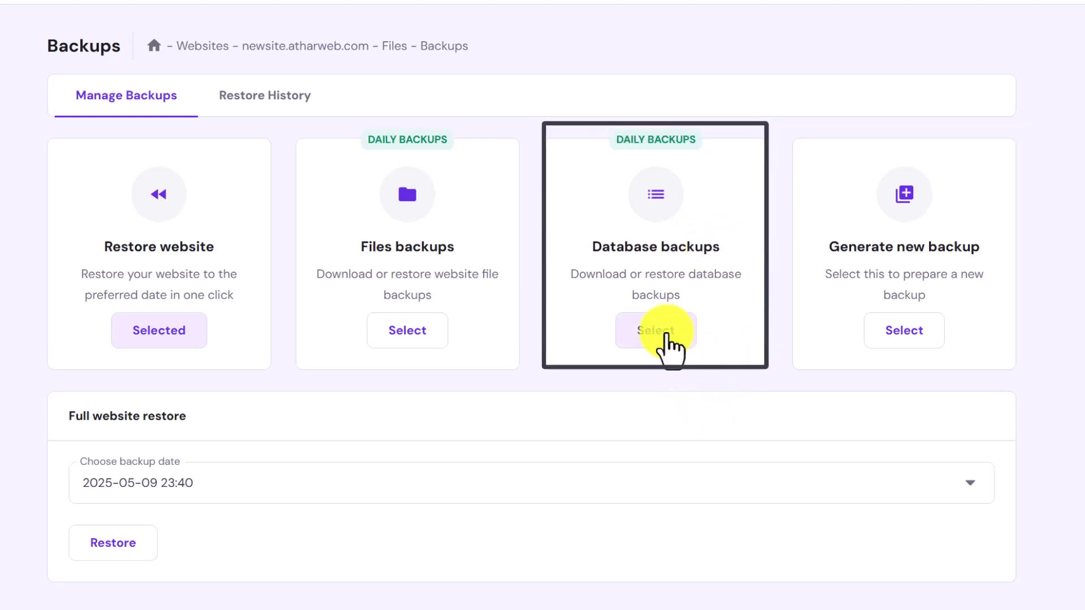
View the database backups list, then switch to File Manager in a new tab.
{"action": "left_click", "coordinate": [655, 330]}
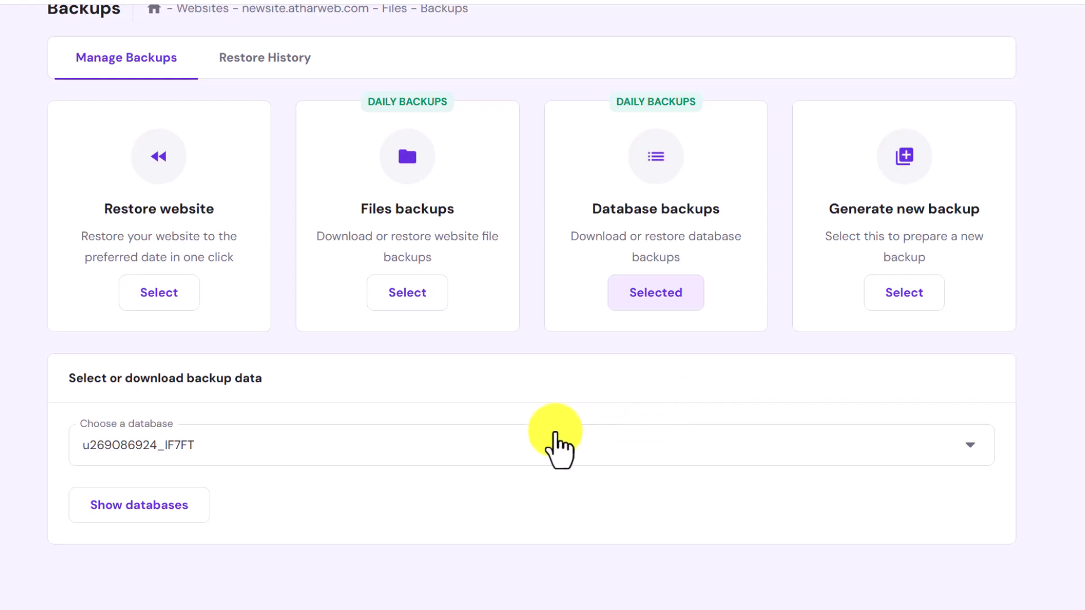
{"action": "left_click", "coordinate": [555, 445]}
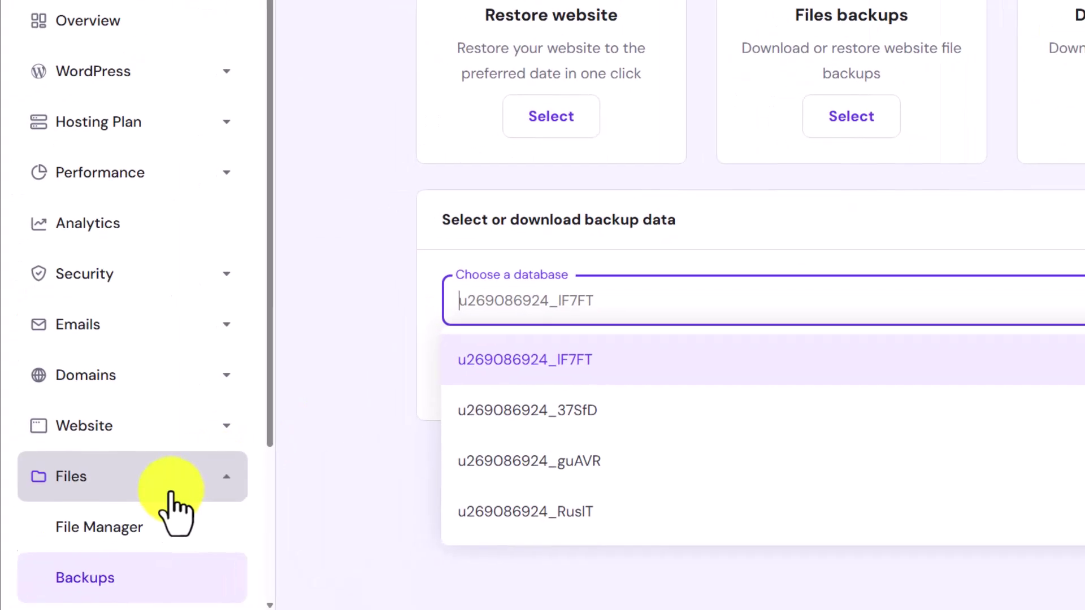
{"action": "right_click", "coordinate": [107, 529]}
{"action": "key", "text": "Escape"}
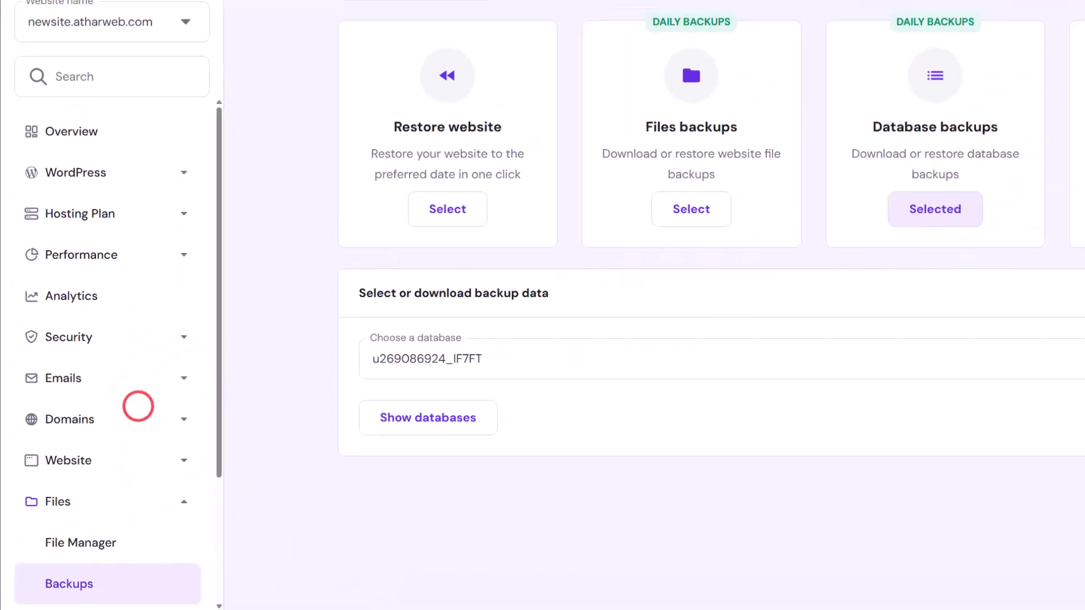
{"action": "left_click", "coordinate": [198, 9]}
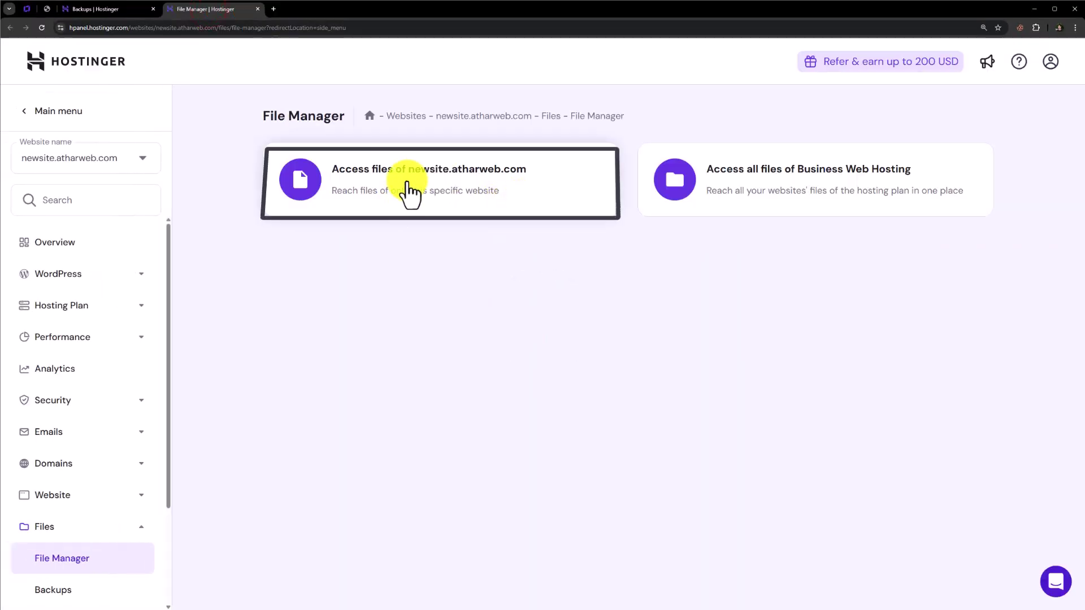
Edit wp-config.php in public_html and highlight its DB_NAME value.
{"action": "left_click", "coordinate": [444, 188]}
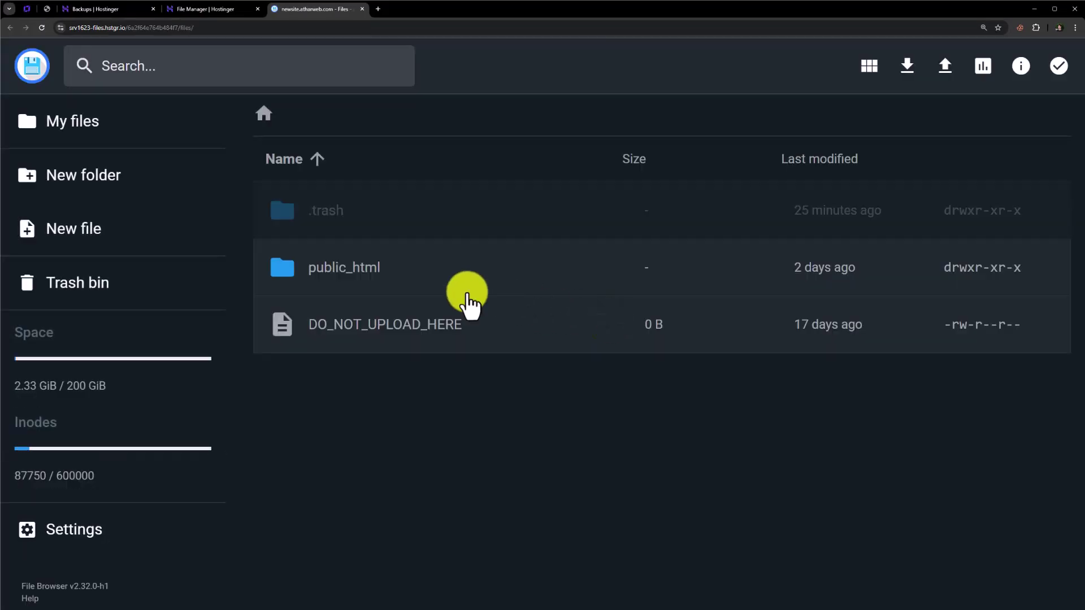
{"action": "double_click", "coordinate": [382, 267]}
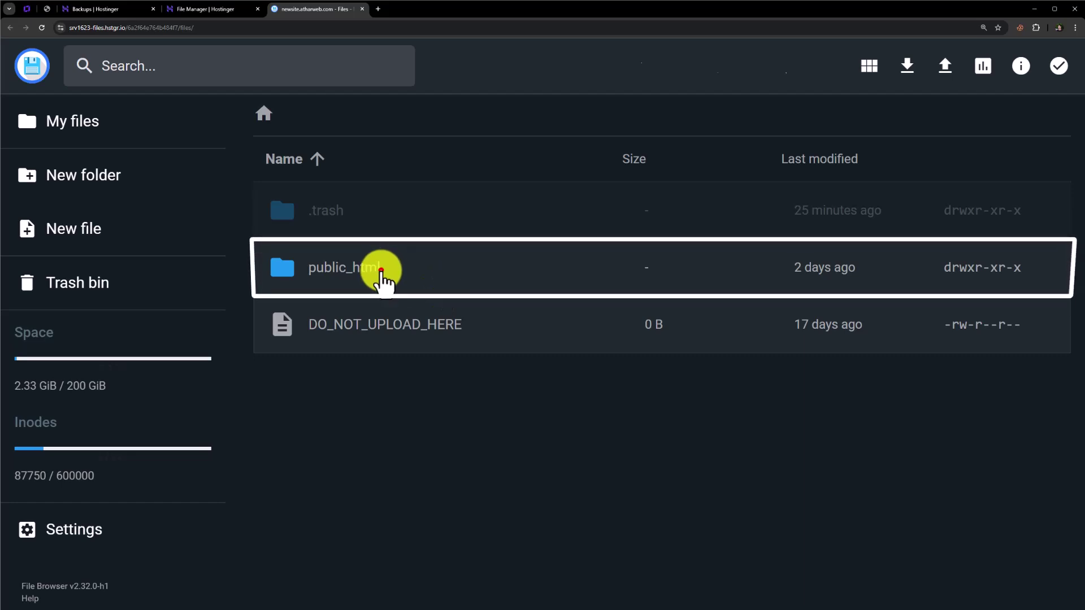
{"action": "scroll", "coordinate": [507, 293], "scroll_direction": "down", "scroll_amount": 3}
{"action": "scroll", "coordinate": [507, 292], "scroll_direction": "down", "scroll_amount": 5}
{"action": "scroll", "coordinate": [506, 292], "scroll_direction": "down", "scroll_amount": 2}
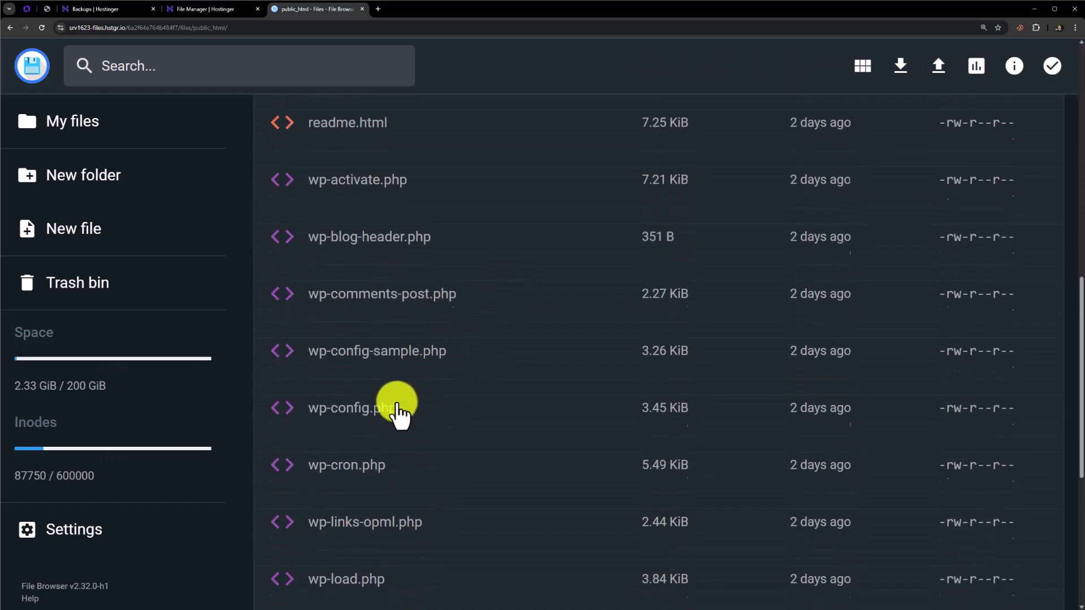
{"action": "right_click", "coordinate": [373, 403]}
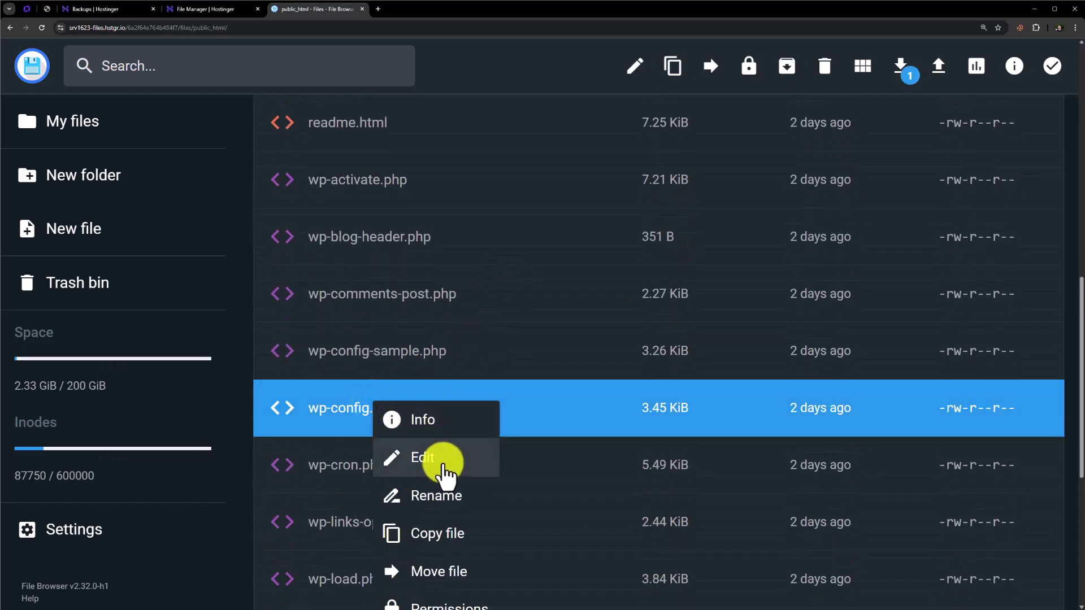
{"action": "left_click", "coordinate": [423, 457]}
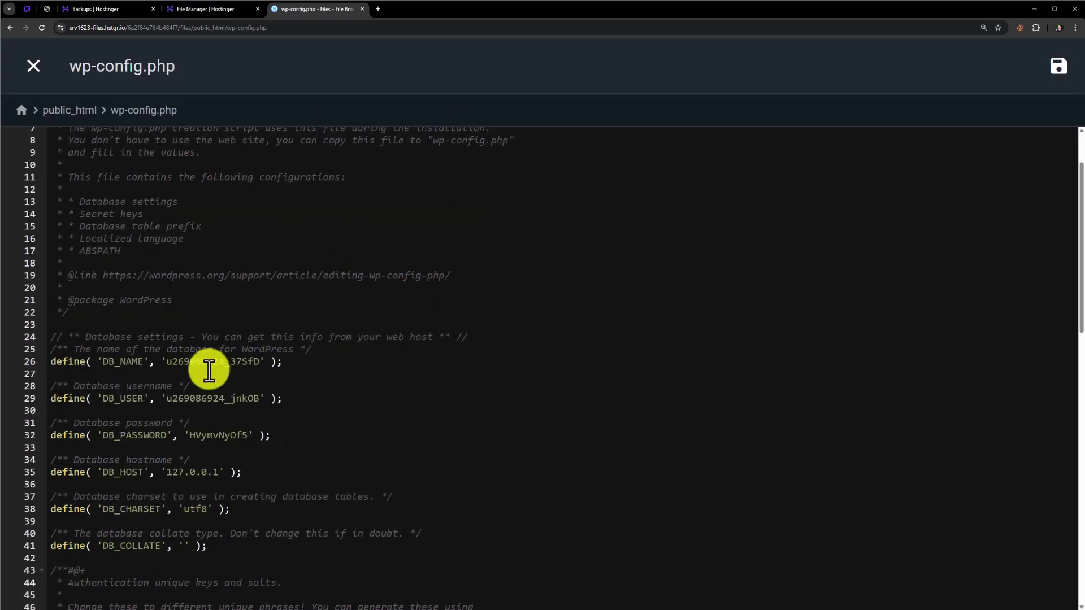
{"action": "left_click_drag", "start_coordinate": [167, 361], "coordinate": [261, 362]}
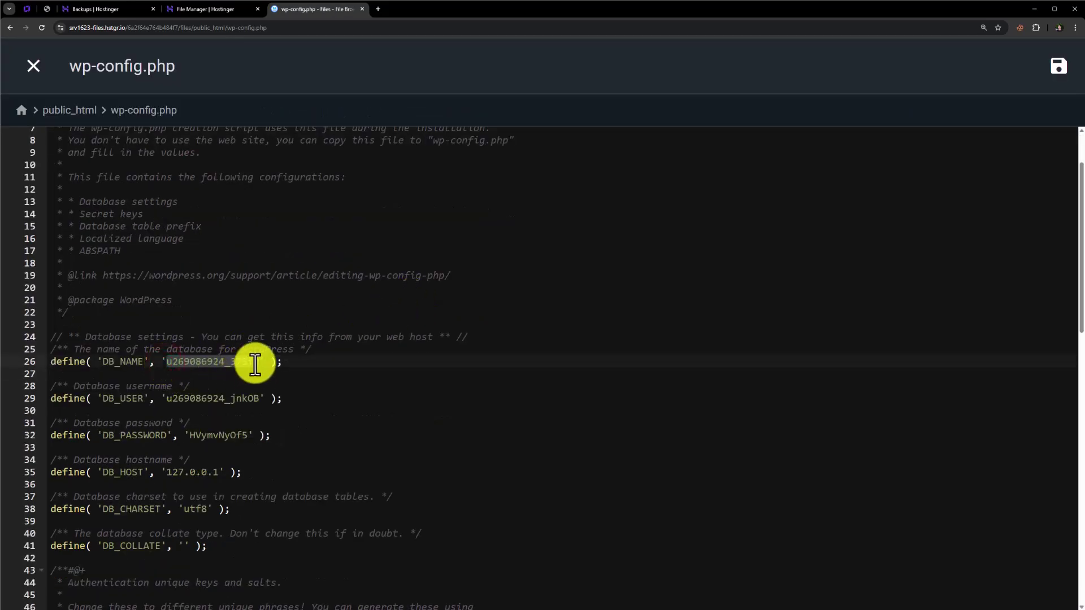
{"action": "left_click", "coordinate": [93, 9]}
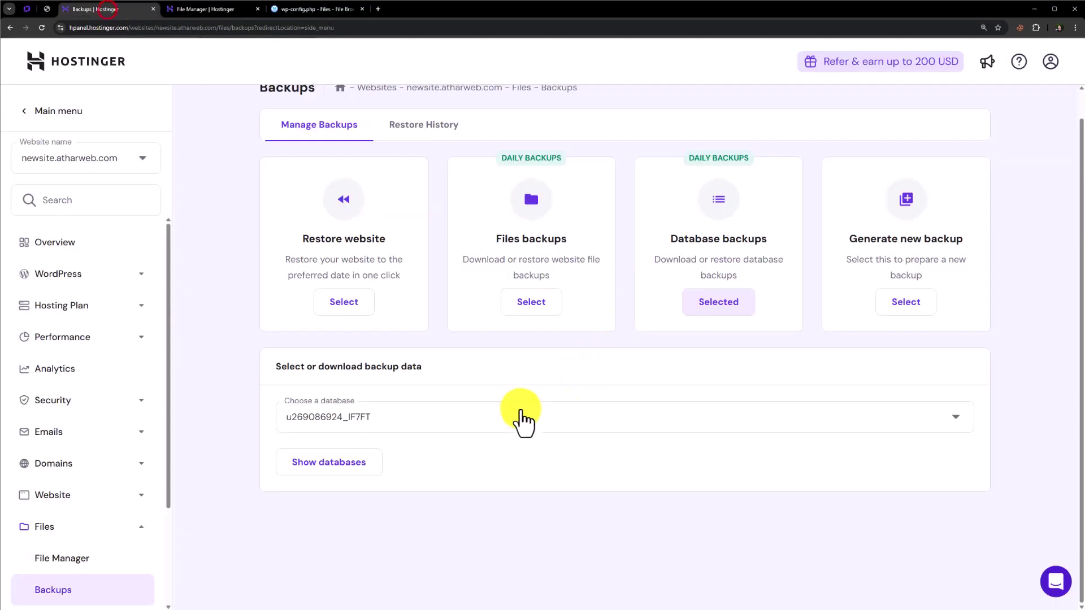
{"action": "left_click", "coordinate": [518, 417]}
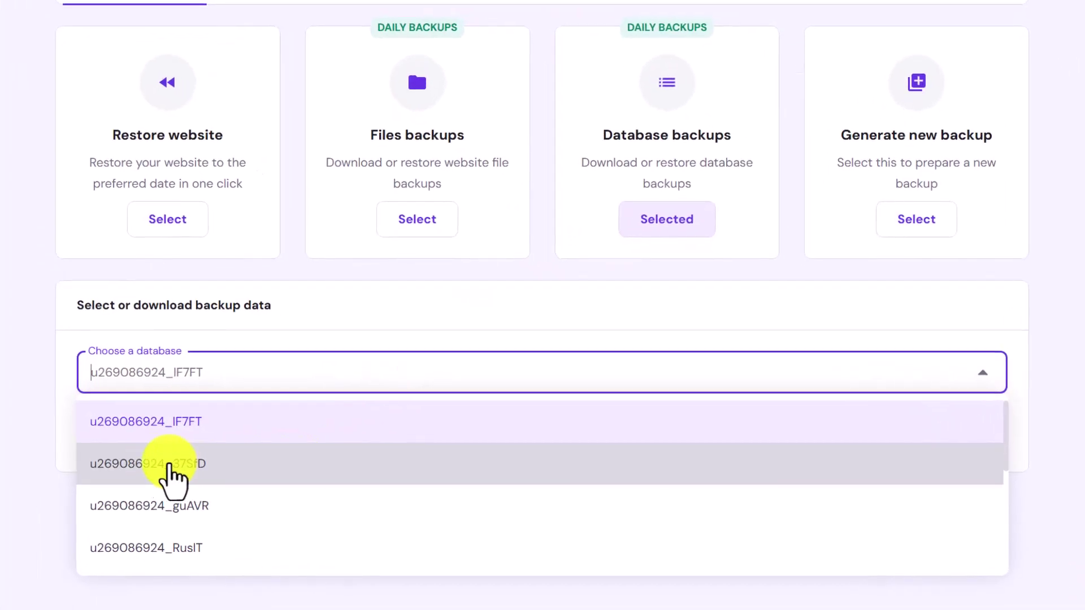
{"action": "left_click", "coordinate": [176, 469]}
{"action": "left_click", "coordinate": [169, 432]}
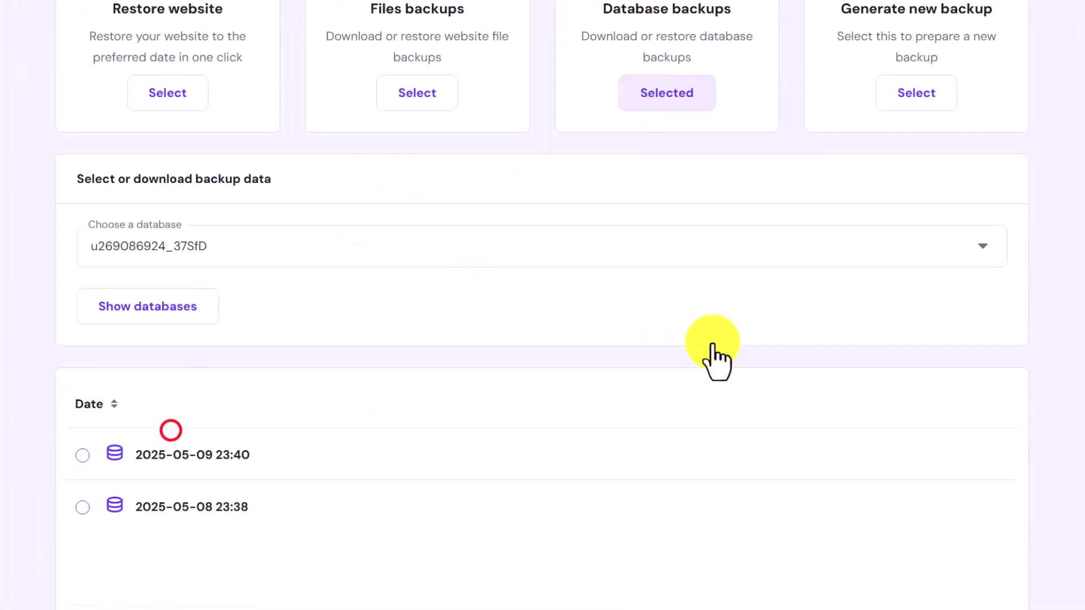
{"action": "scroll", "coordinate": [712, 356], "scroll_direction": "down", "scroll_amount": 5}
{"action": "left_click", "coordinate": [170, 171]}
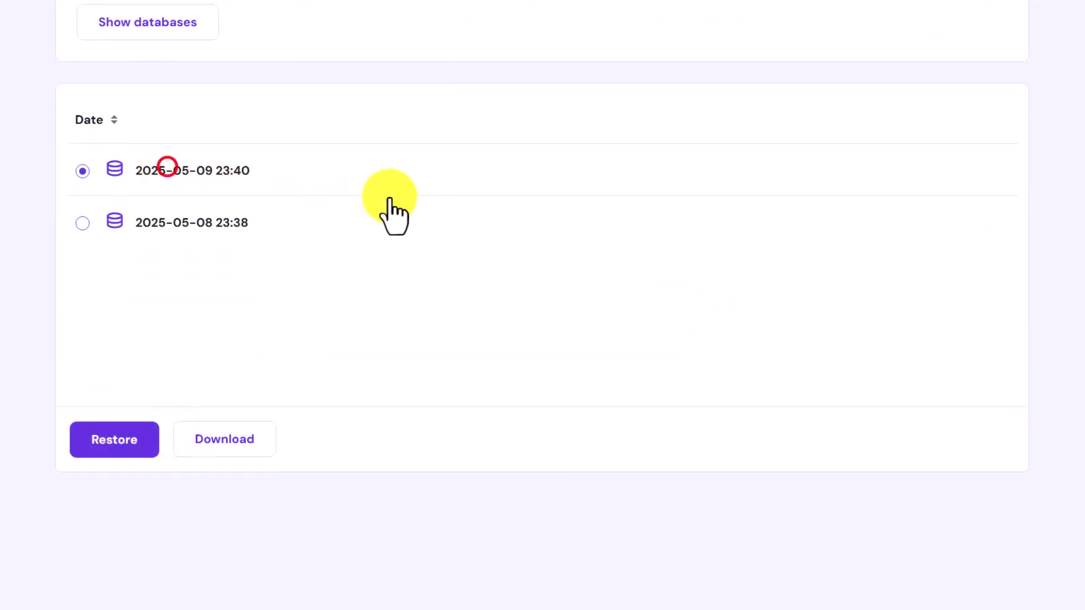
{"action": "left_click", "coordinate": [107, 441]}
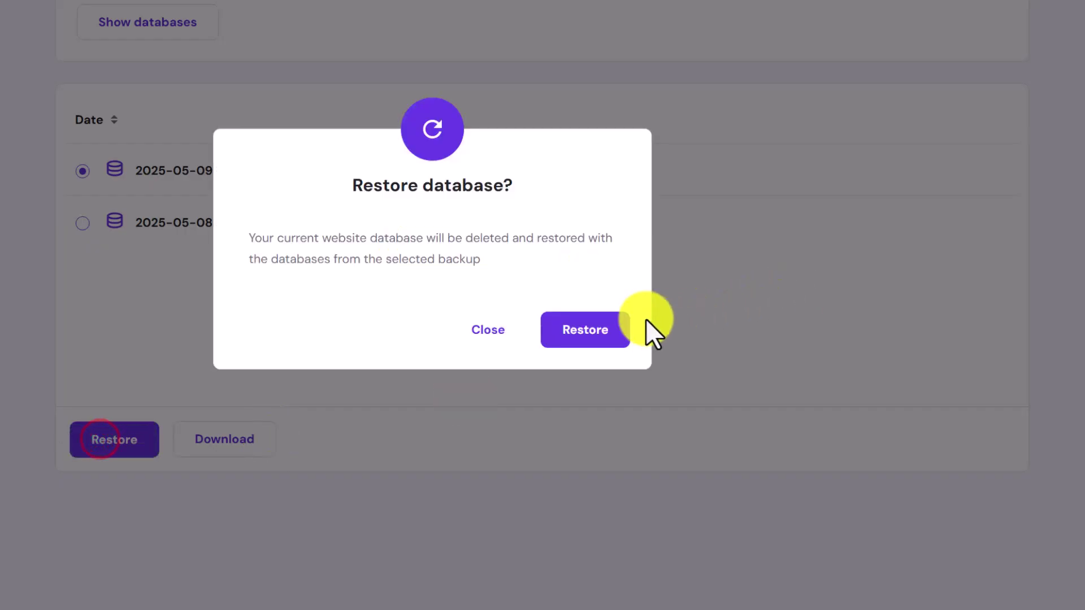
{"action": "left_click", "coordinate": [586, 330]}
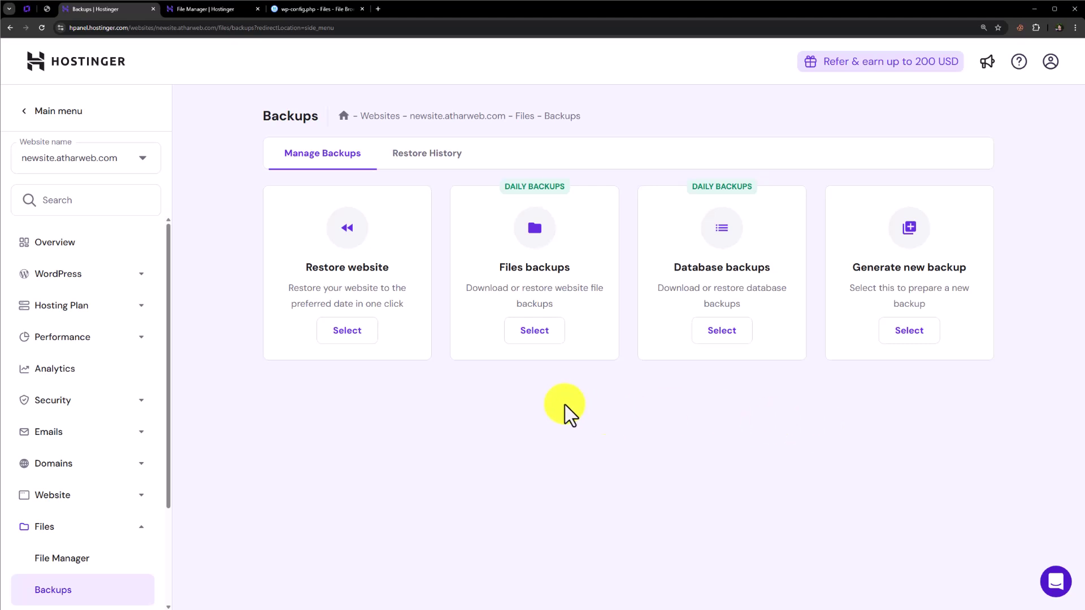
{"action": "left_click_drag", "start_coordinate": [307, 267], "coordinate": [396, 288]}
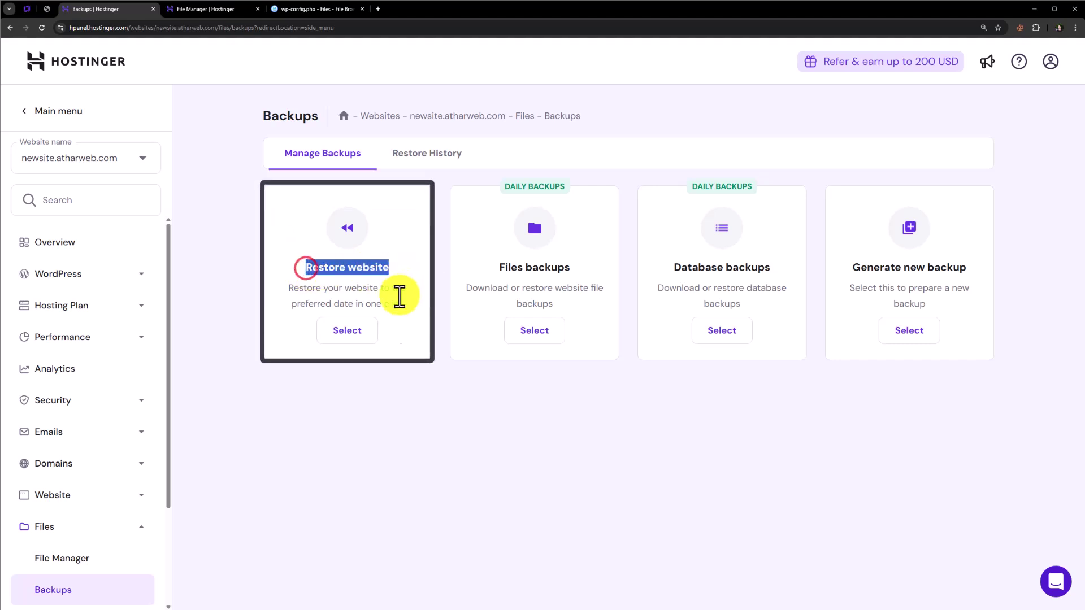
{"action": "left_click", "coordinate": [356, 331]}
{"action": "left_click", "coordinate": [442, 416]}
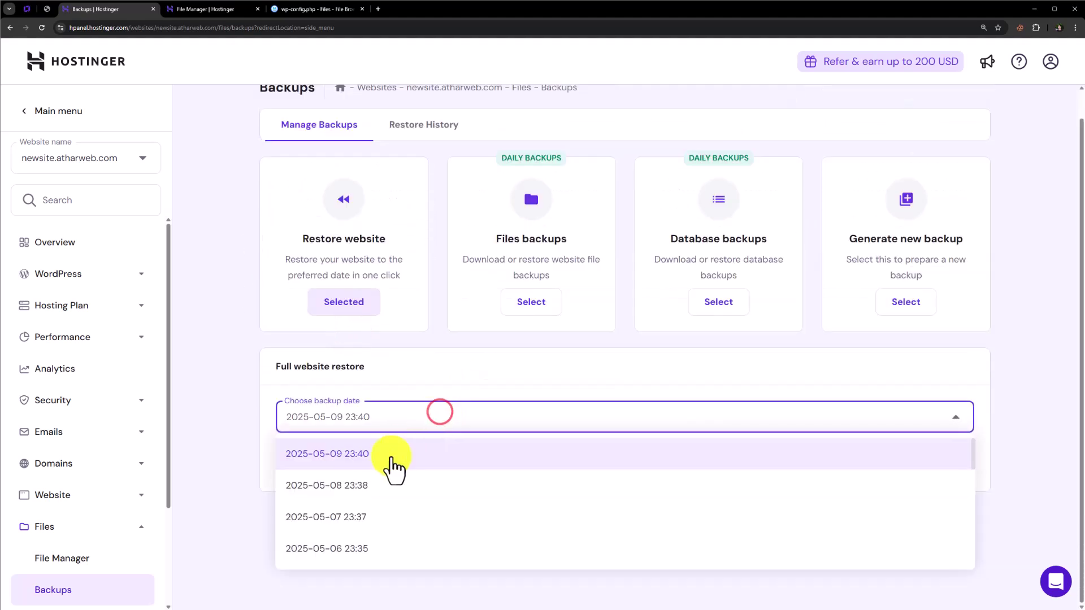
{"action": "left_click", "coordinate": [396, 457]}
{"action": "left_click", "coordinate": [314, 468]}
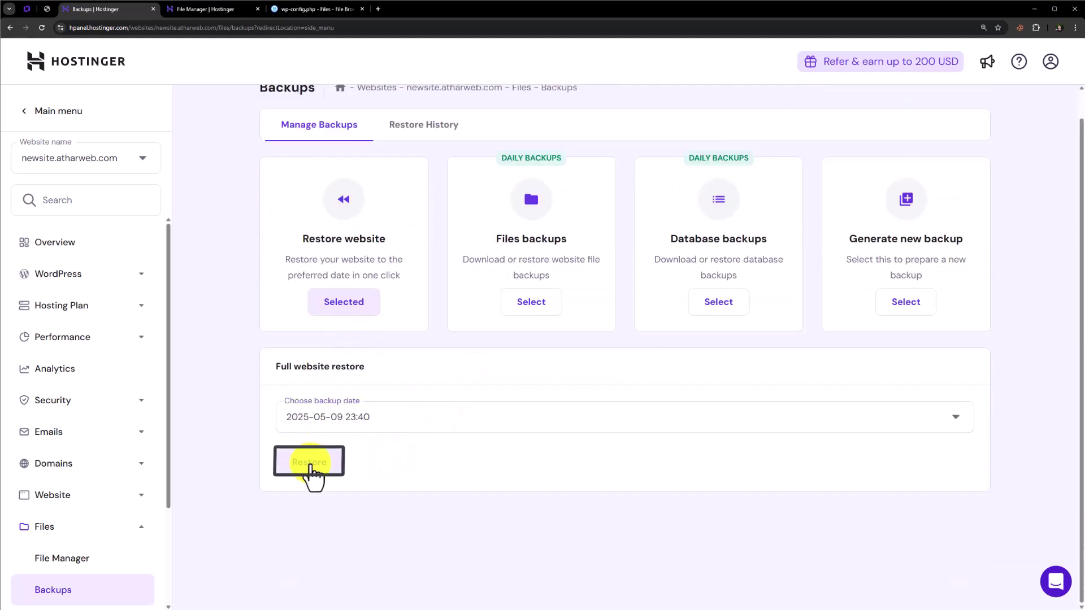